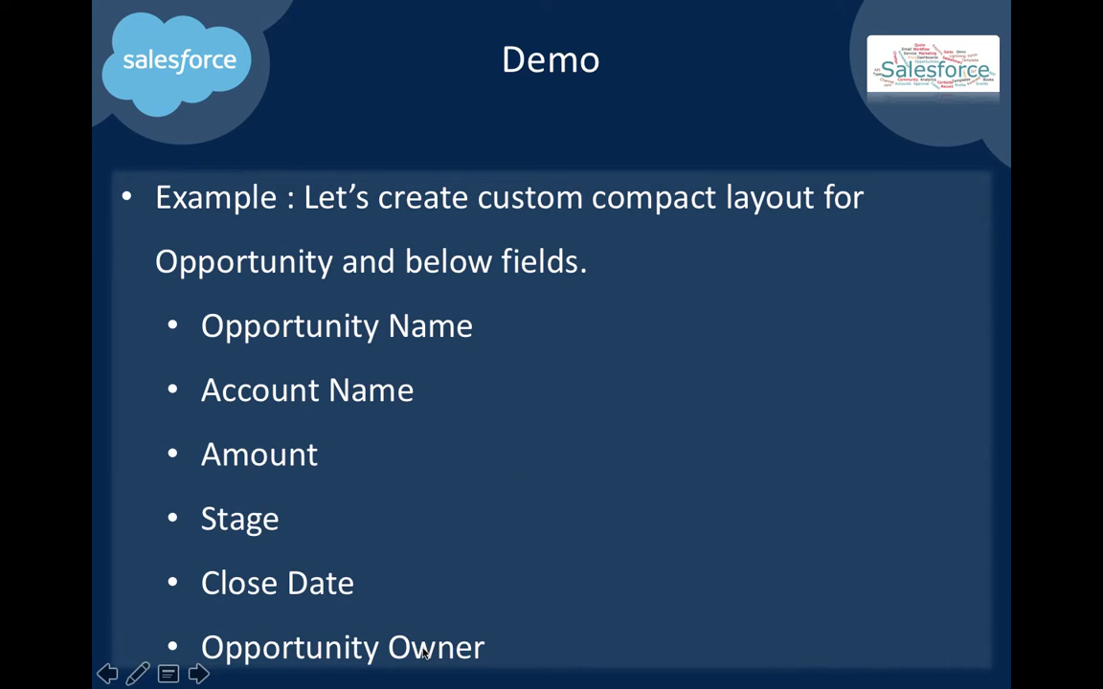
Switch to Salesforce in Chrome and open the Object Manager in Setup
{"action": "key", "text": "super+Tab"}
{"action": "key", "text": "super+Tab"}
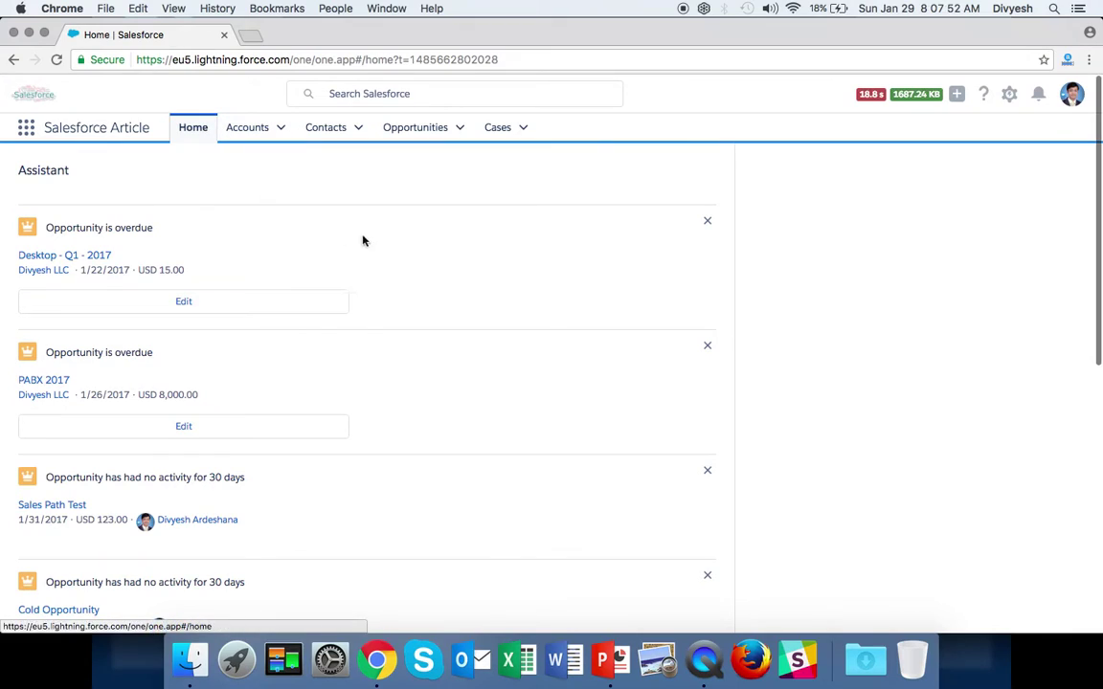
{"action": "left_click", "coordinate": [1009, 94]}
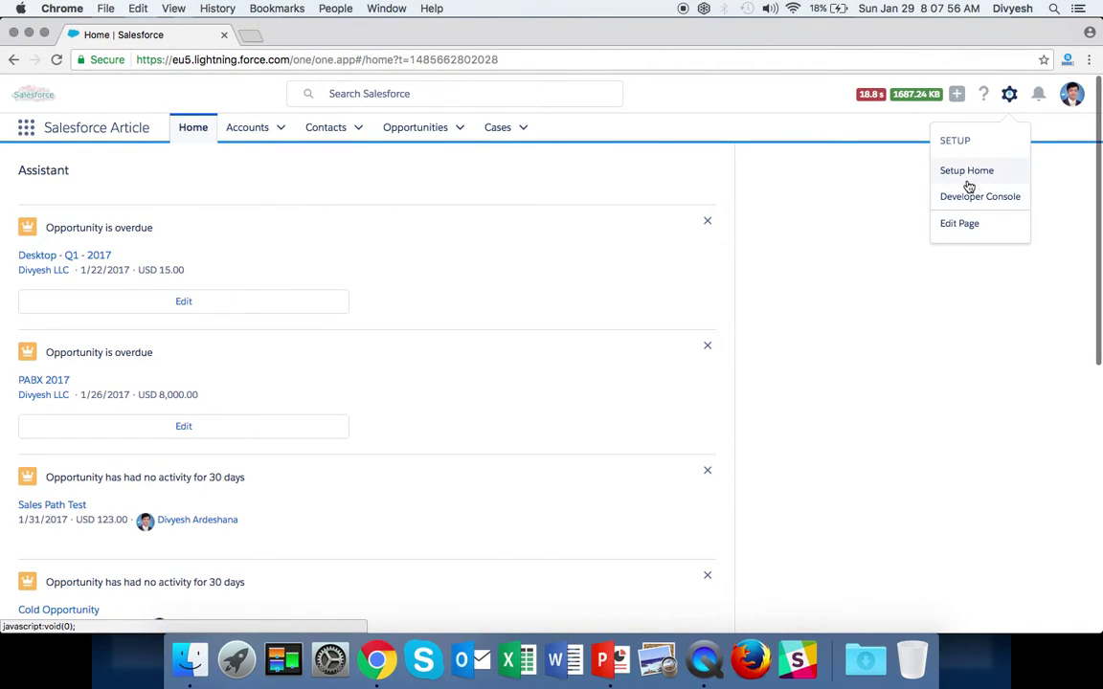
{"action": "left_click", "coordinate": [969, 182]}
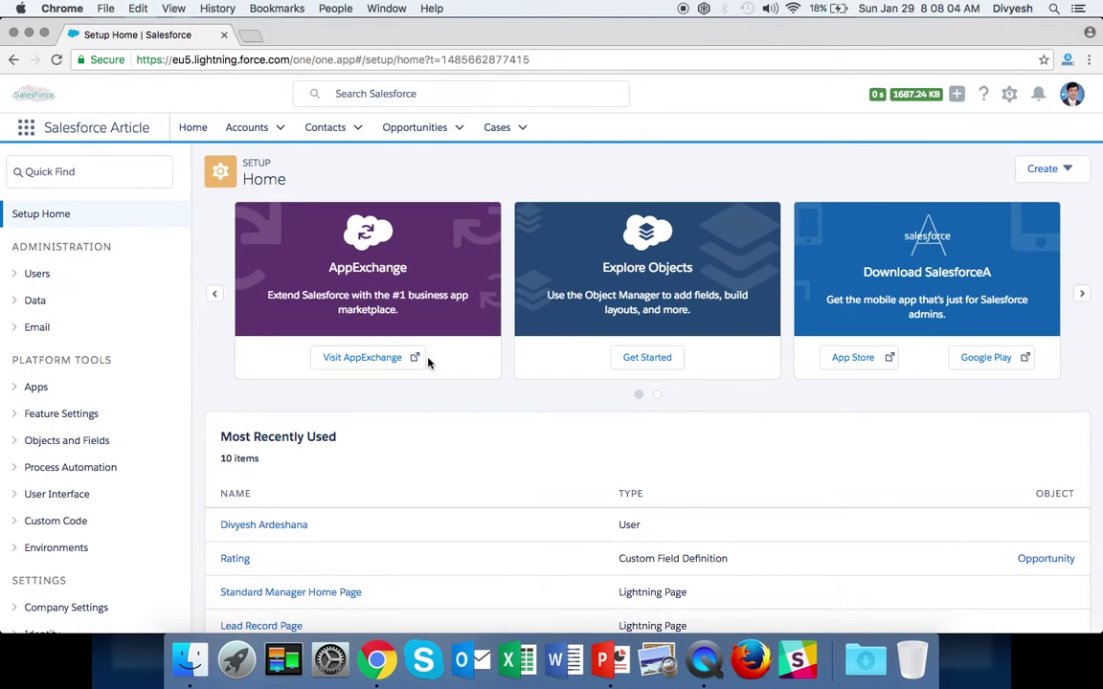
{"action": "left_click", "coordinate": [13, 443]}
{"action": "left_click", "coordinate": [58, 469]}
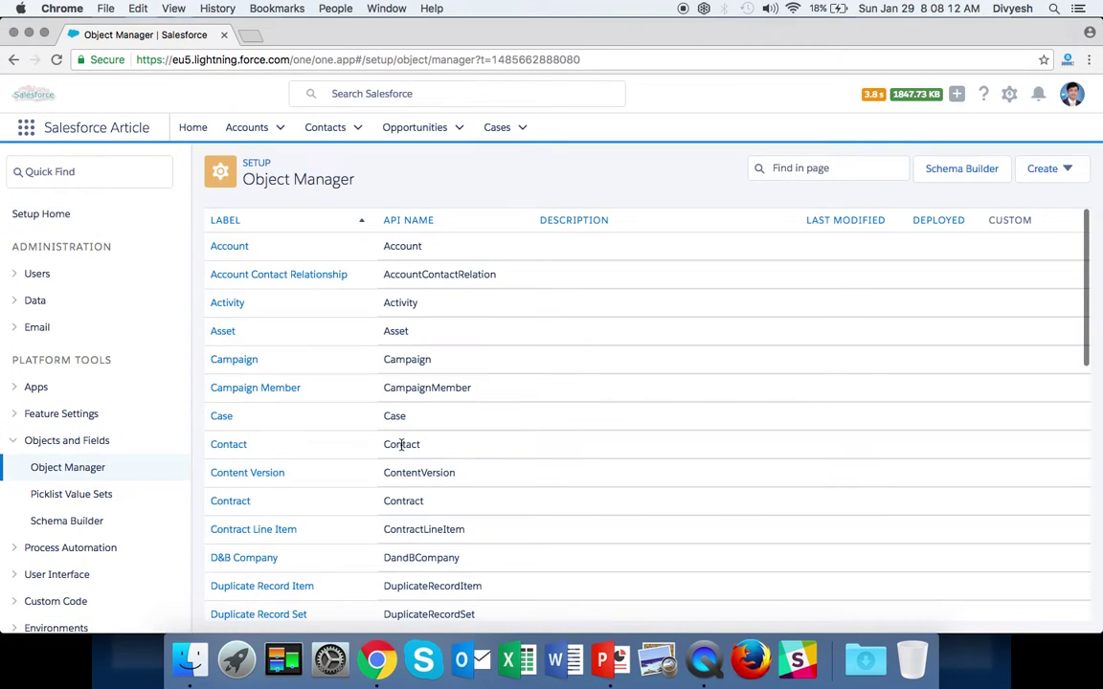
Open the Opportunity object in the Object Manager and go to its compact layouts
{"action": "scroll", "coordinate": [401, 445], "scroll_direction": "down", "scroll_amount": 10}
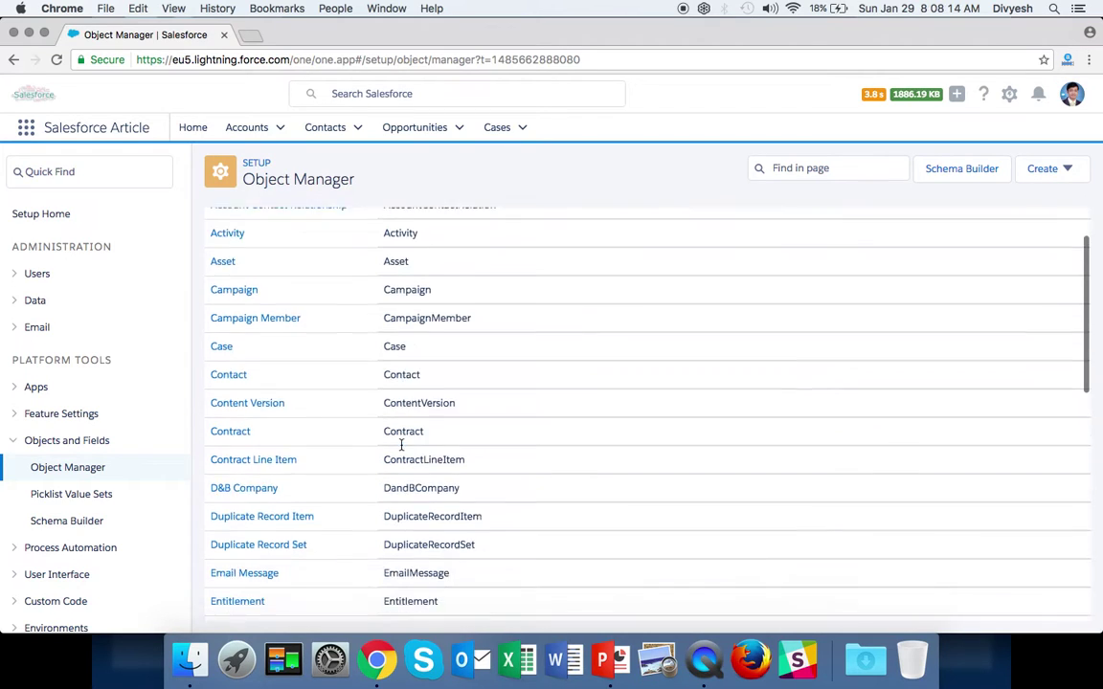
{"action": "scroll", "coordinate": [401, 444], "scroll_direction": "down", "scroll_amount": 1}
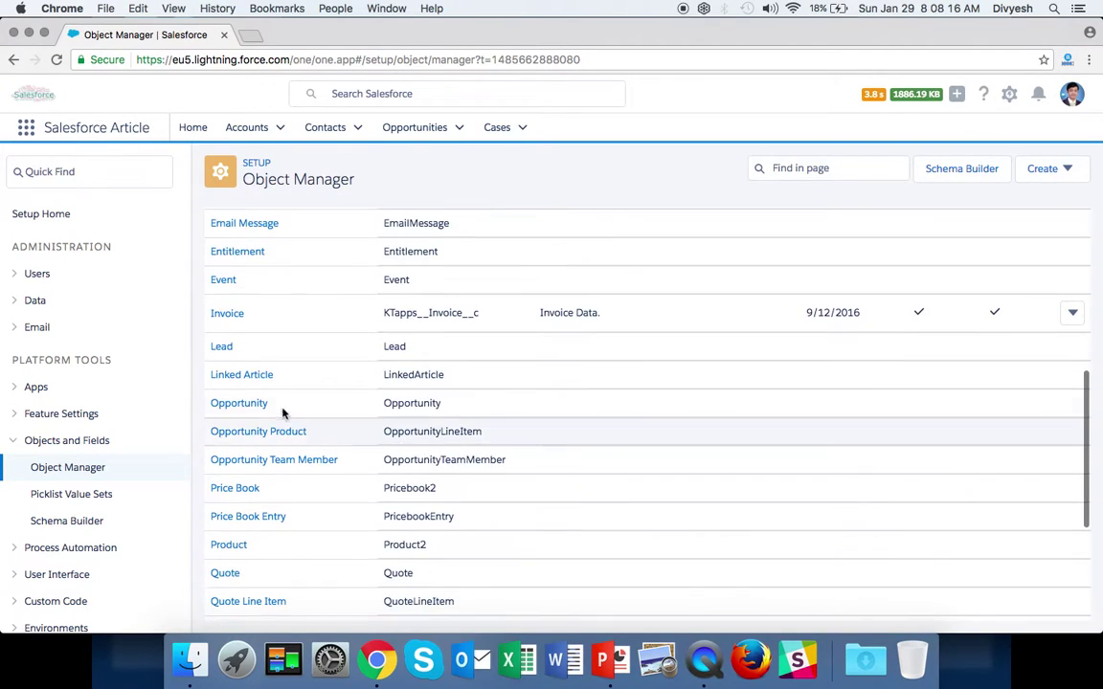
{"action": "left_click", "coordinate": [253, 404]}
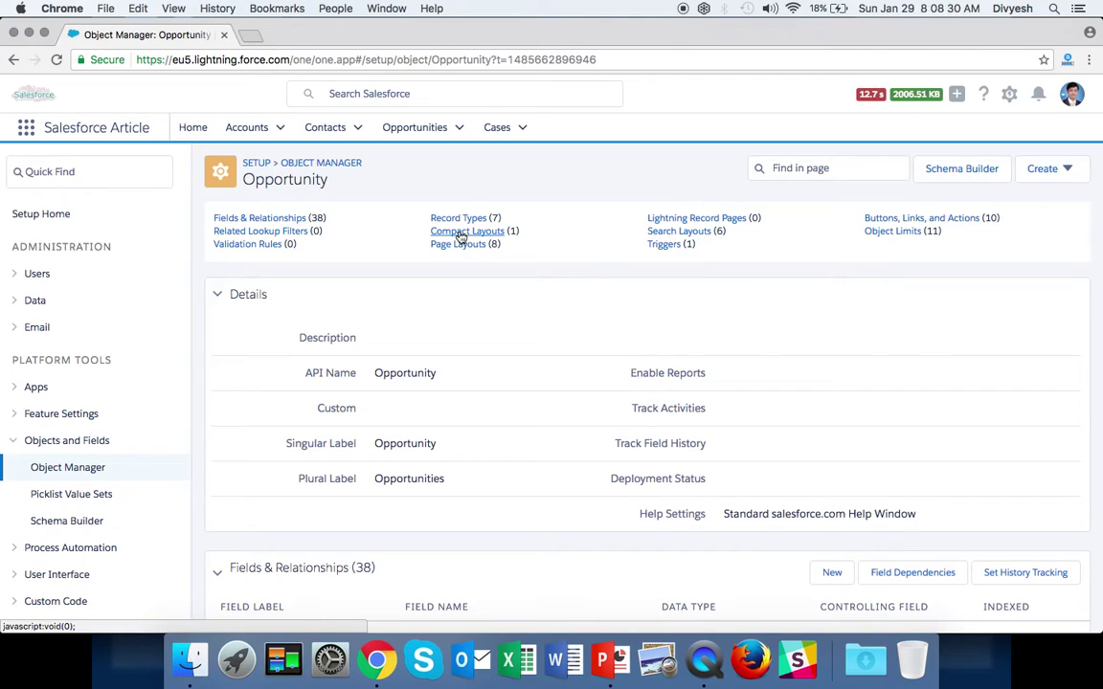
{"action": "left_click", "coordinate": [462, 233]}
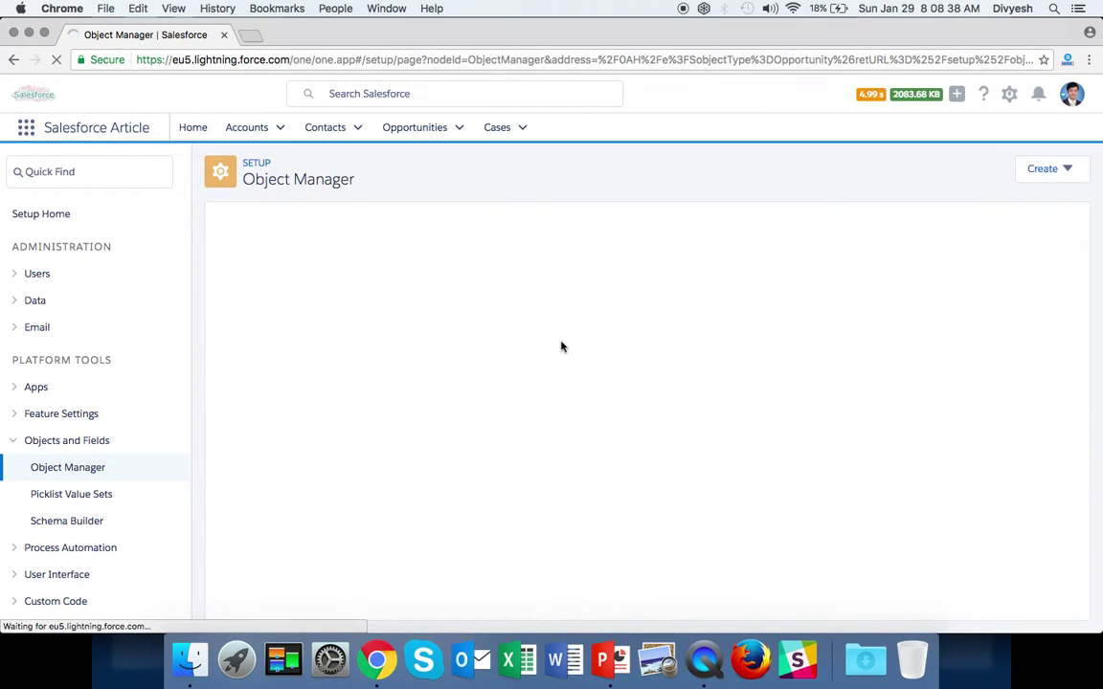
Label the new Opportunity compact layout "Compact Layout" and accept the name derived from the label
{"action": "type", "text": "Com"}
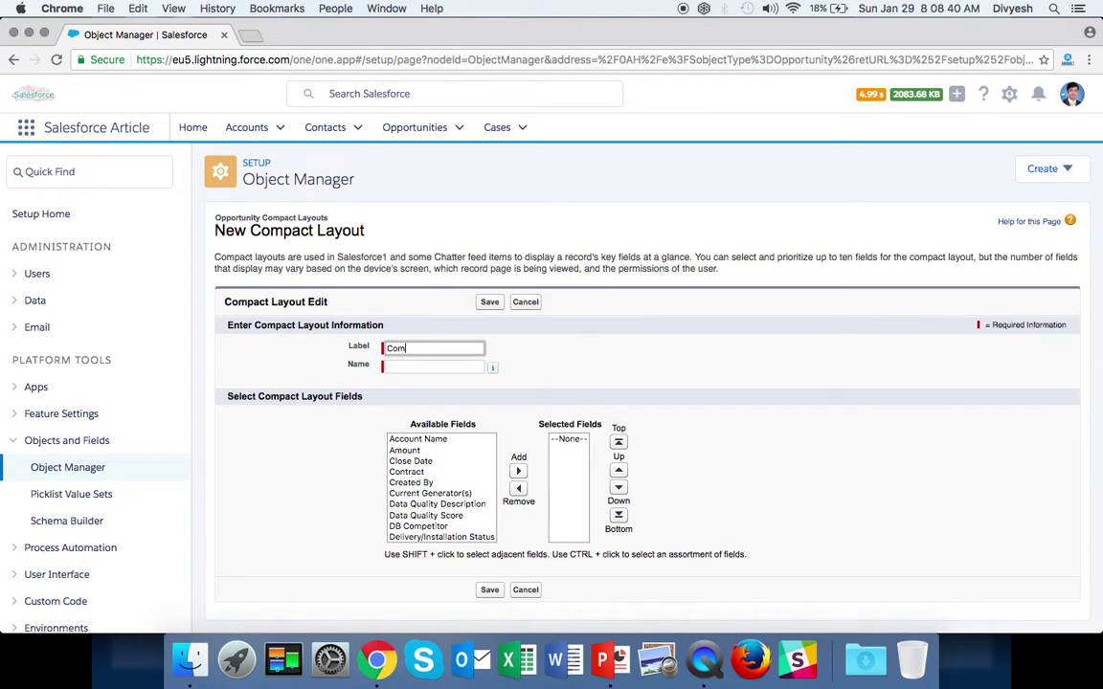
{"action": "type", "text": "pact Layout"}
{"action": "key", "text": "Tab"}
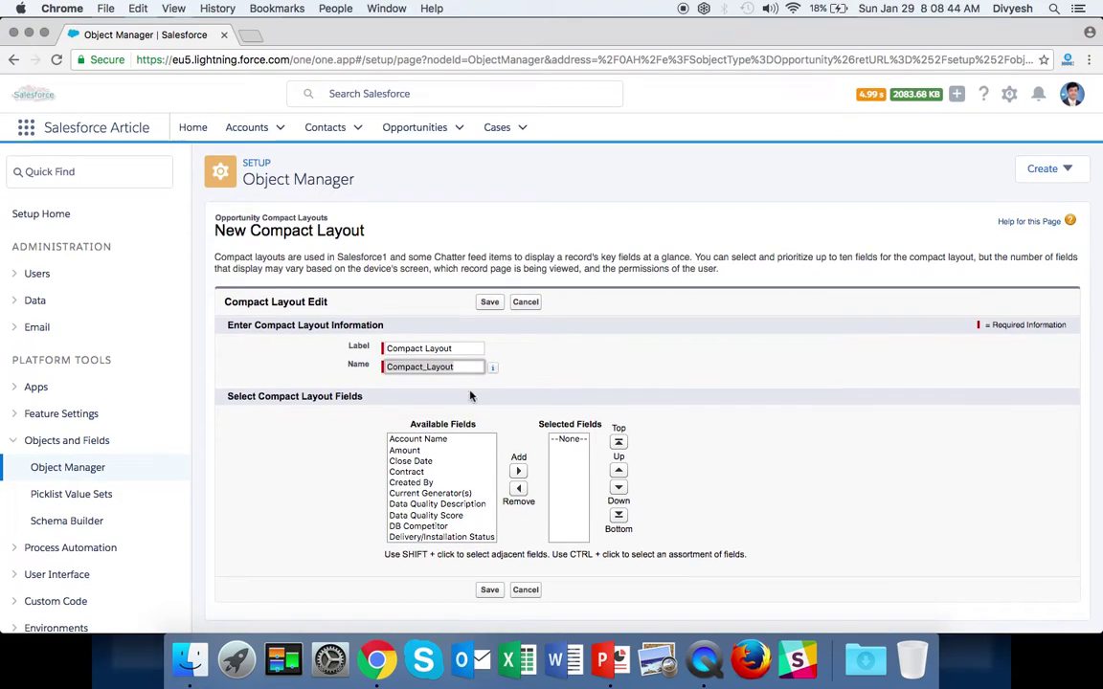
Add the Opportunity Name and Account Name fields, in that order, to the compact layout's selected fields
{"action": "left_click", "coordinate": [446, 440]}
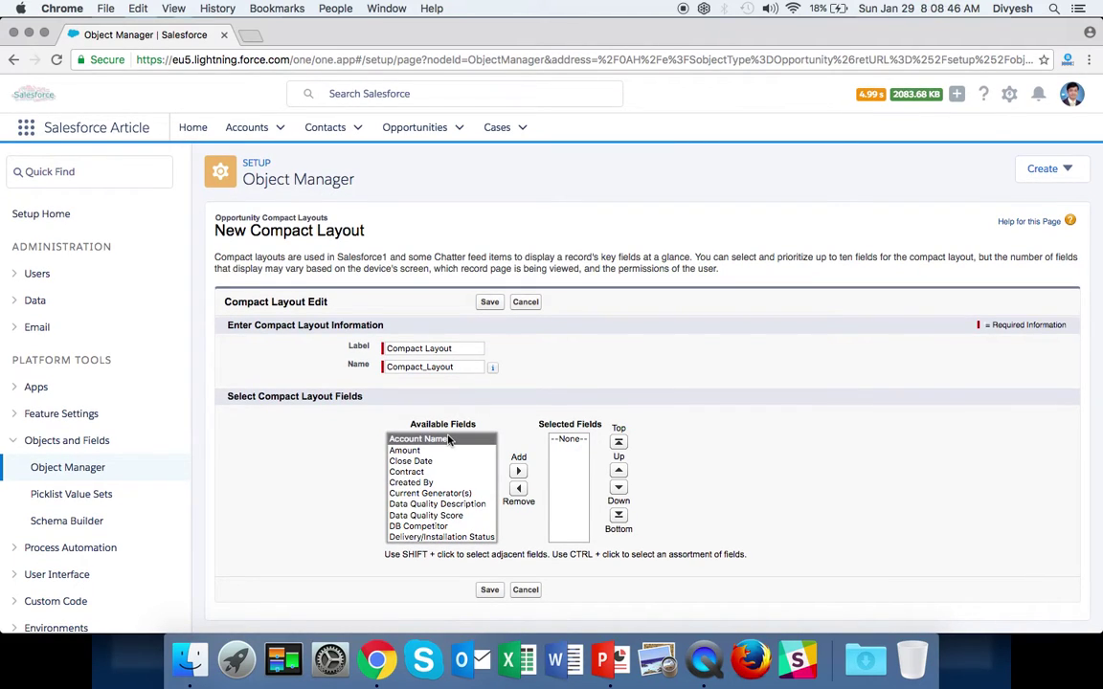
{"action": "key", "text": "o"}
{"action": "key", "text": "Down"}
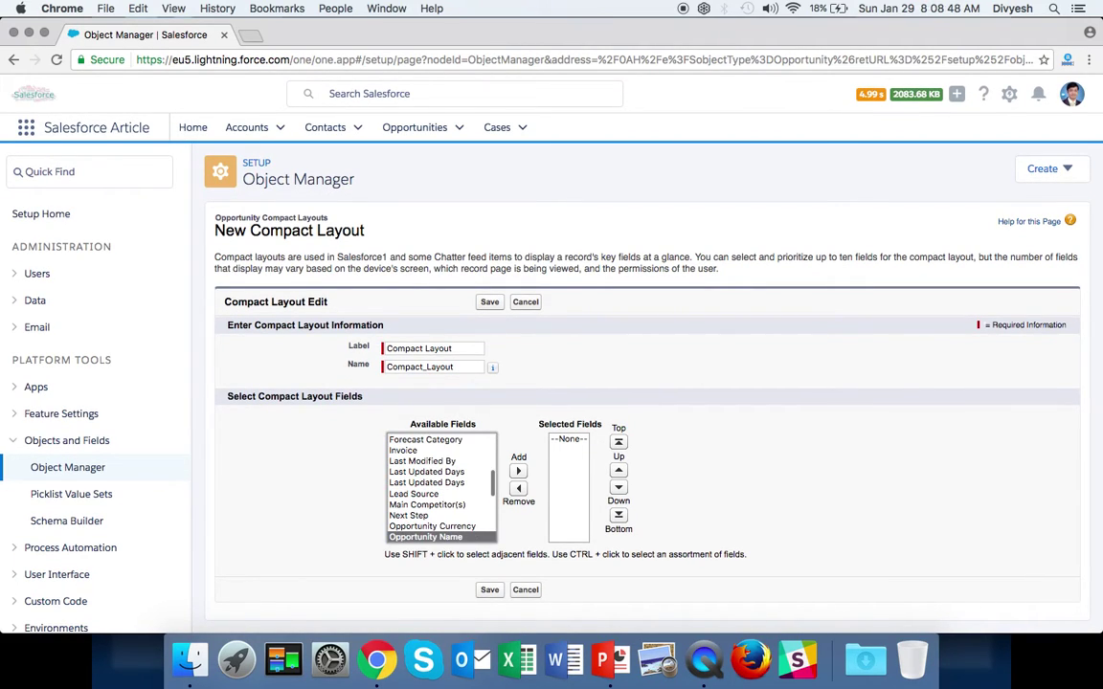
{"action": "left_click", "coordinate": [517, 469]}
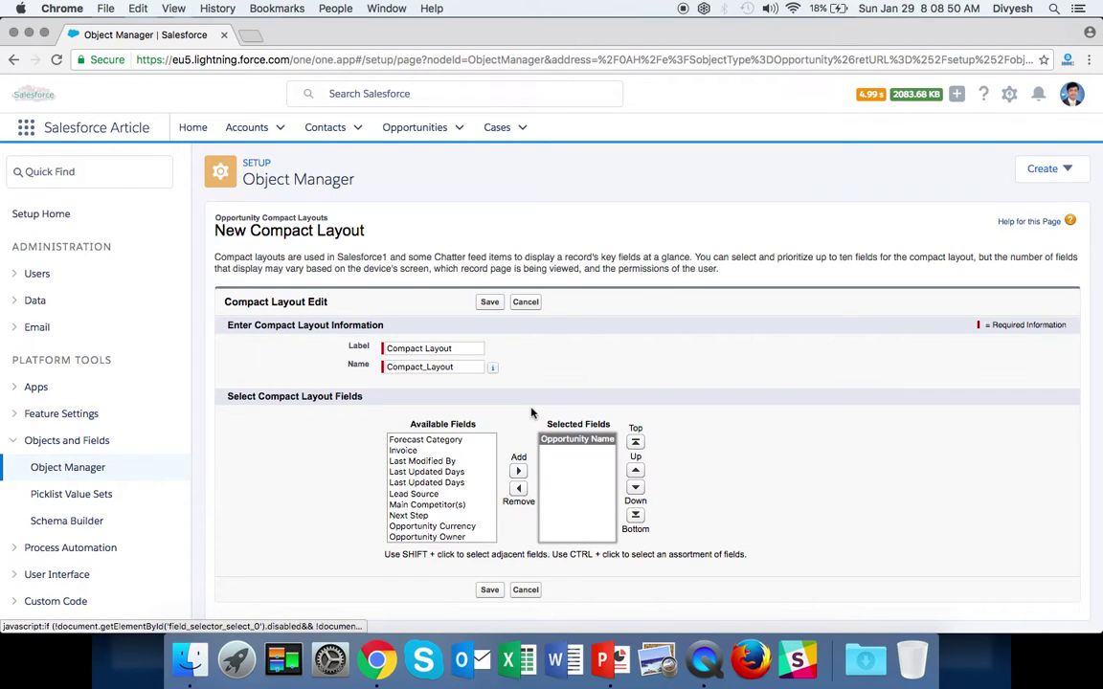
{"action": "left_click", "coordinate": [433, 494]}
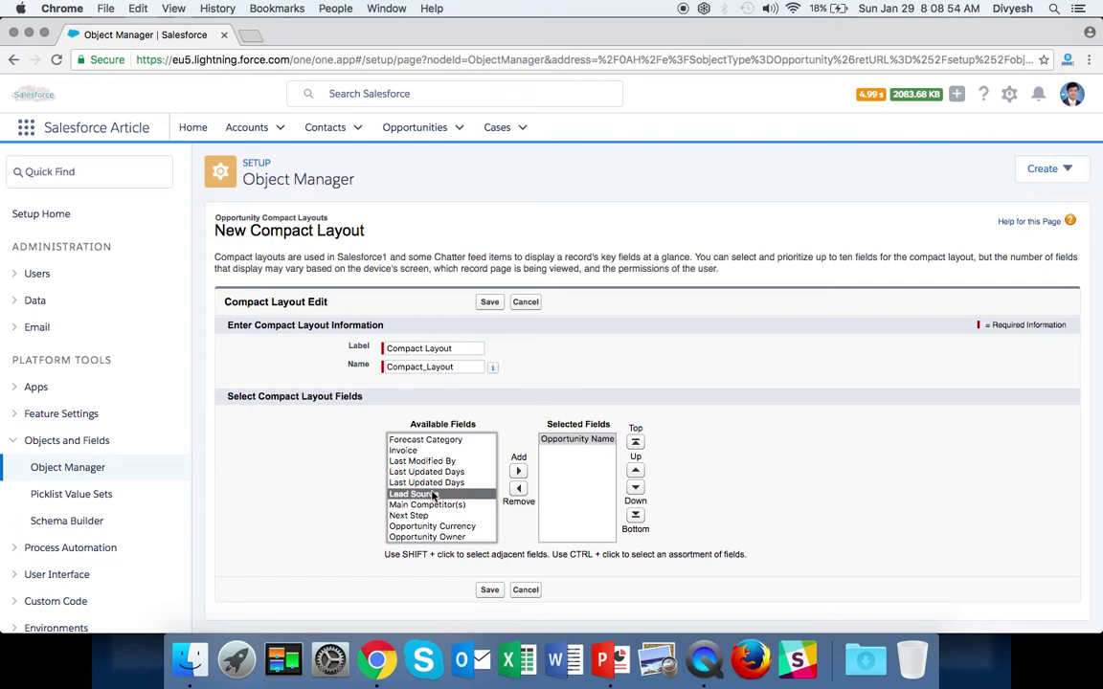
{"action": "key", "text": "a"}
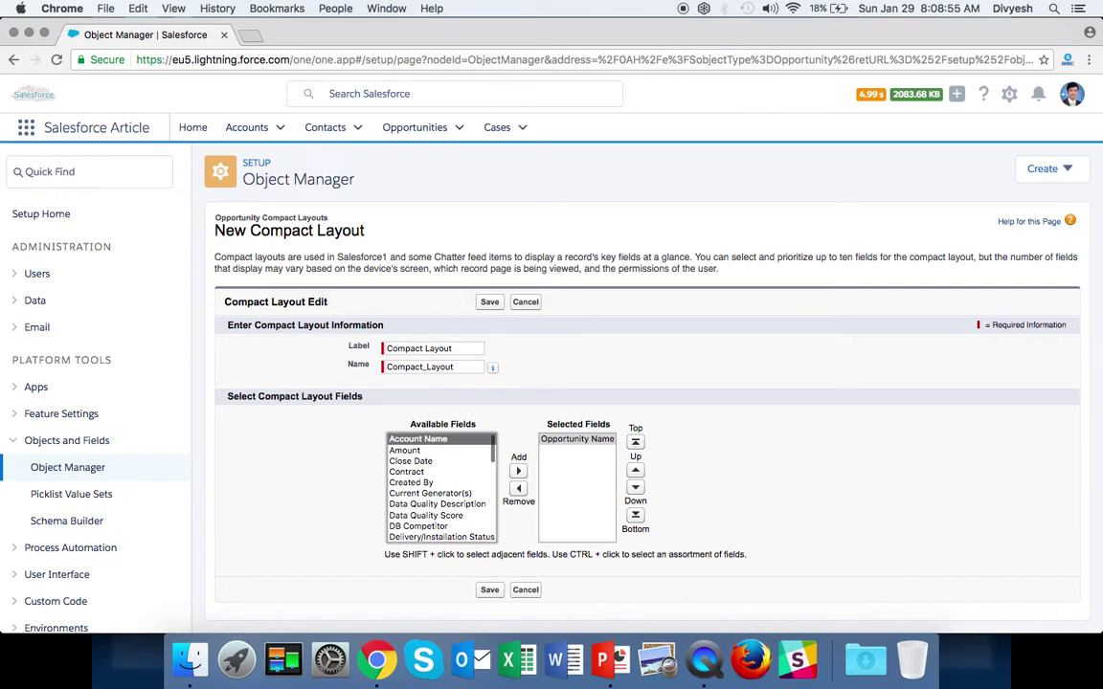
{"action": "left_click", "coordinate": [517, 471]}
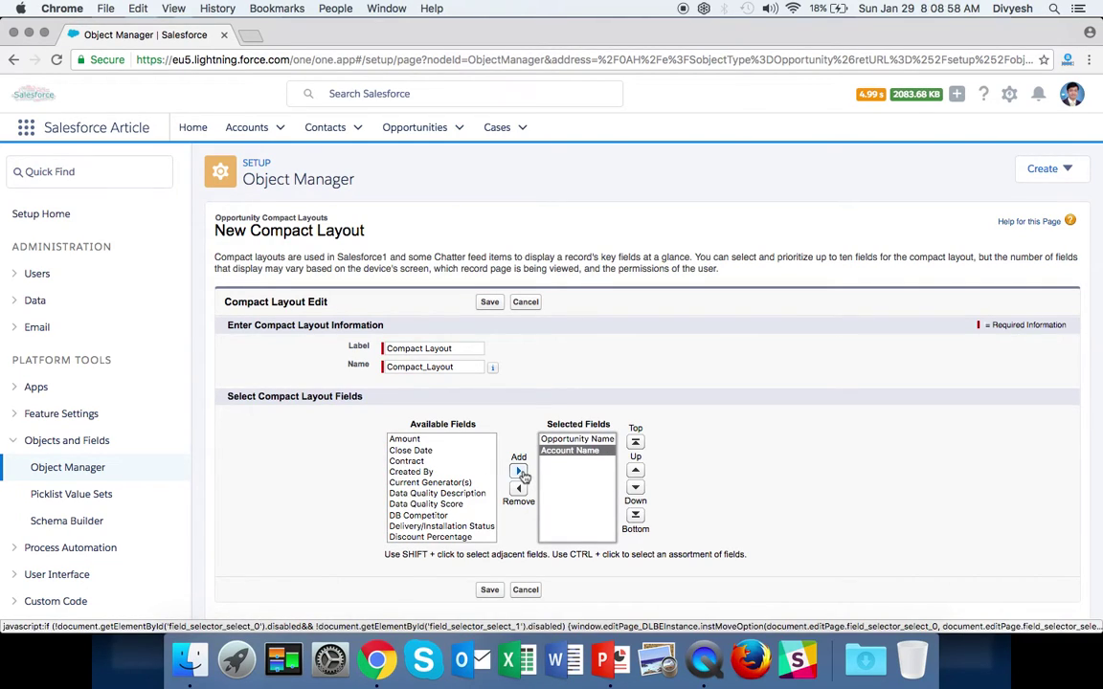
Add the Amount and Stage fields to the compact layout below Account Name
{"action": "left_click", "coordinate": [440, 462]}
{"action": "key", "text": "a"}
{"action": "left_click", "coordinate": [517, 471]}
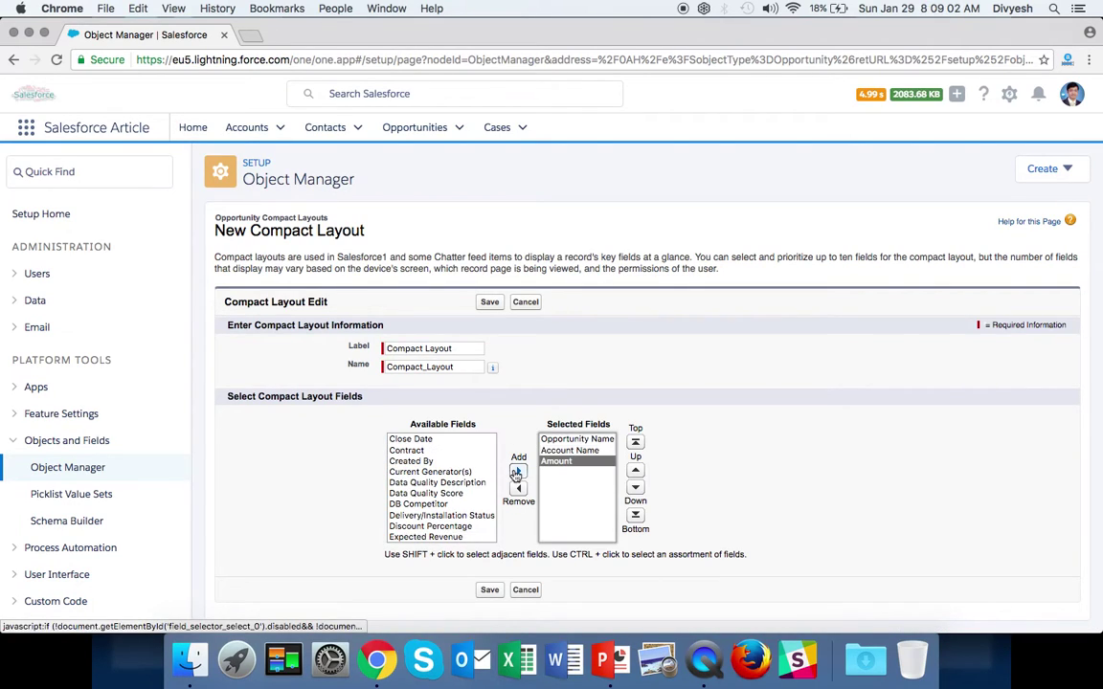
{"action": "left_click", "coordinate": [441, 462]}
{"action": "key", "text": "s"}
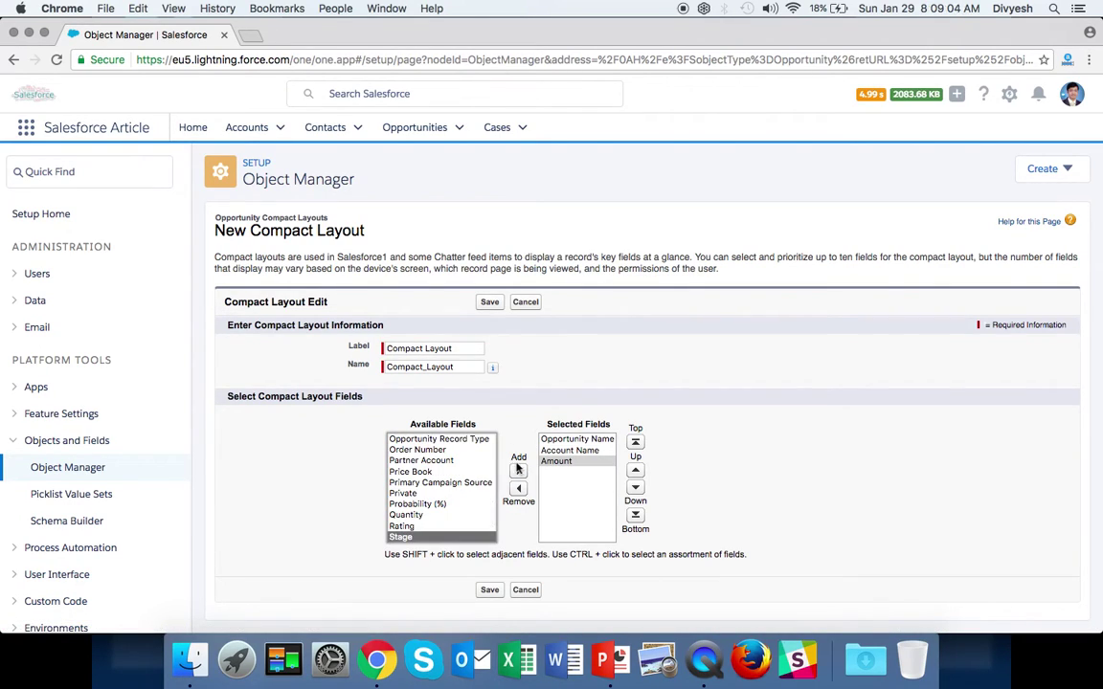
{"action": "left_click", "coordinate": [518, 471]}
Add the Opportunity Owner field as the last selected field and save the compact layout
{"action": "left_click", "coordinate": [454, 483]}
{"action": "key", "text": "o"}
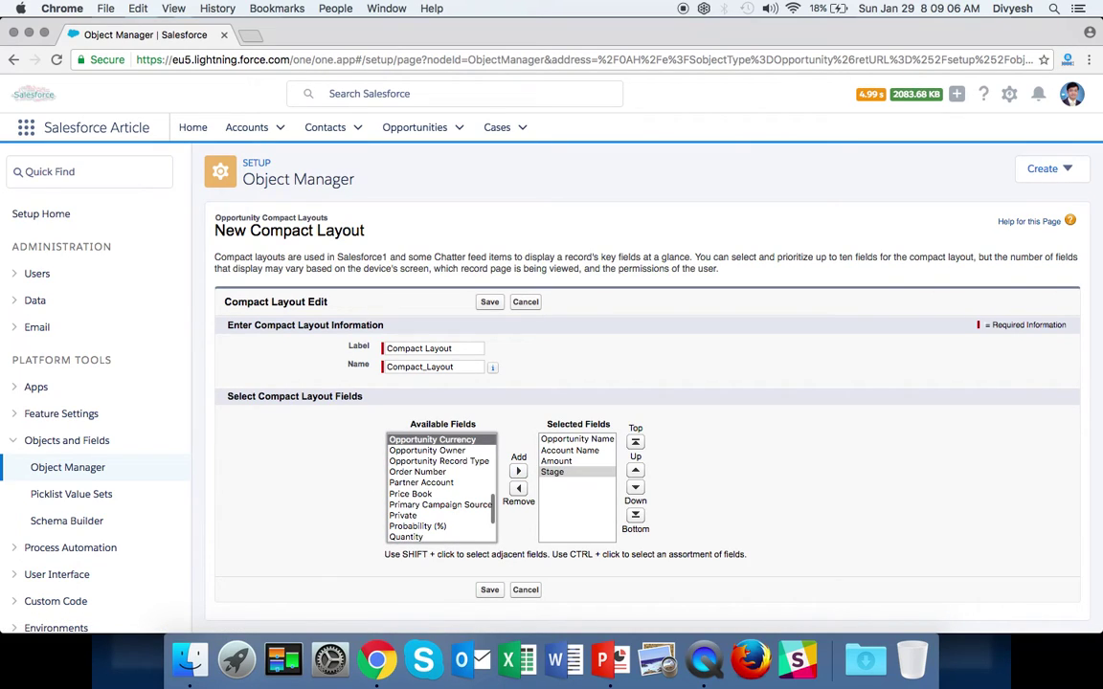
{"action": "key", "text": "o"}
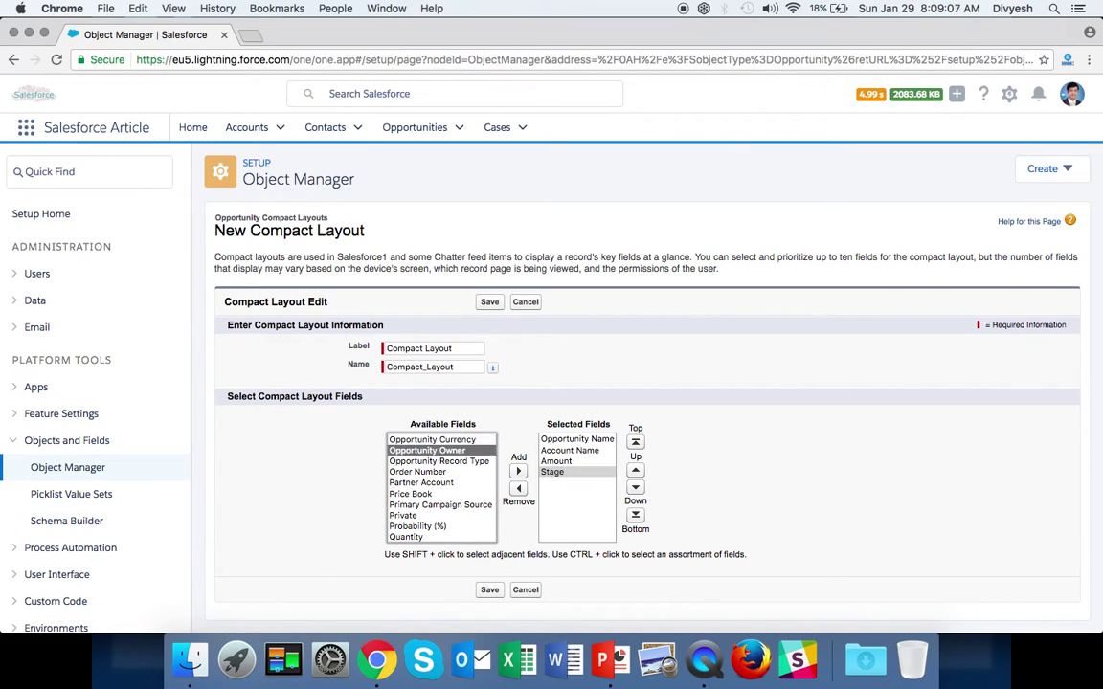
{"action": "left_click", "coordinate": [518, 471]}
{"action": "left_click", "coordinate": [489, 591]}
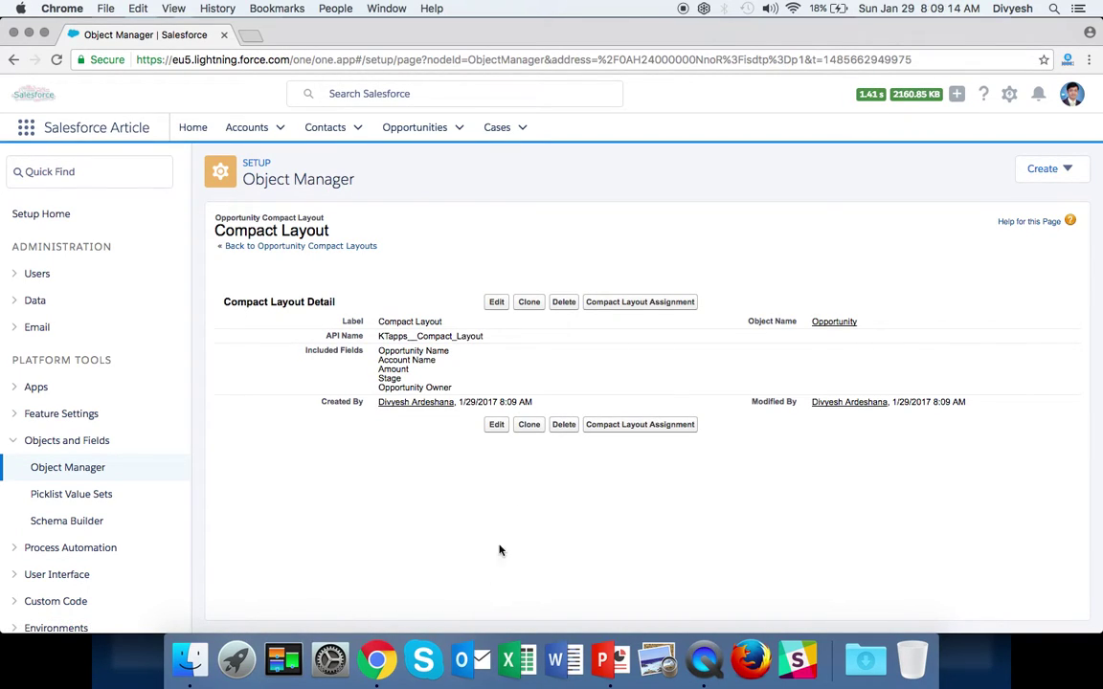
Open the Opportunity compact layout assignment, check the primary compact layout, and start editing the assignment
{"action": "left_click", "coordinate": [611, 302]}
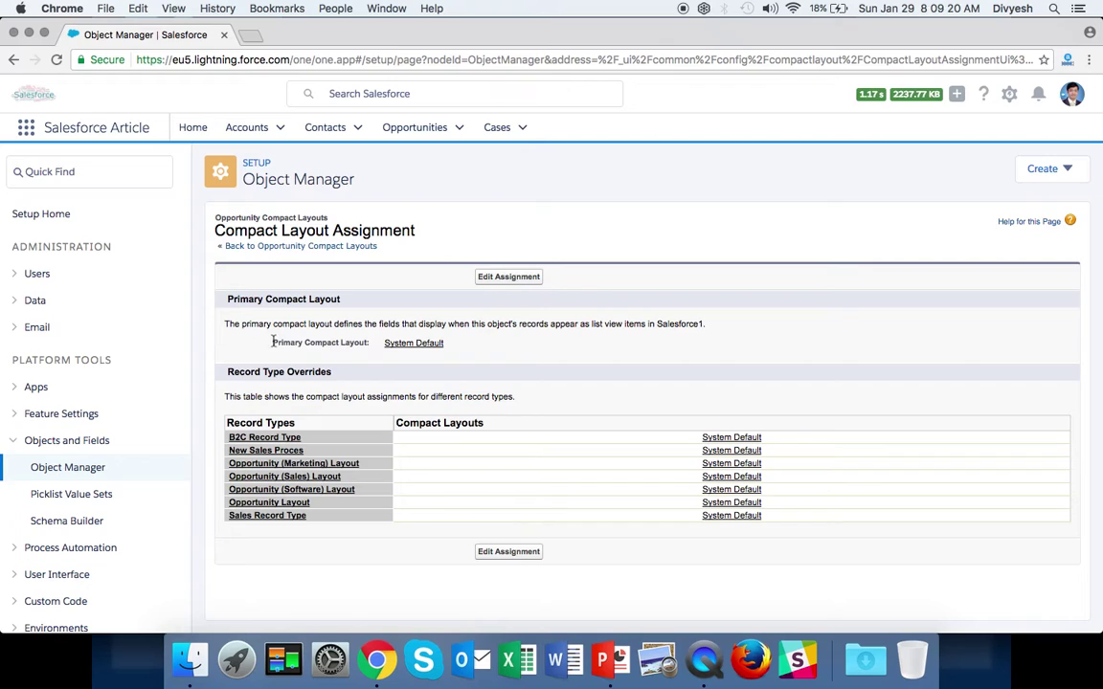
{"action": "left_click_drag", "start_coordinate": [271, 341], "coordinate": [421, 342]}
{"action": "left_click", "coordinate": [461, 341]}
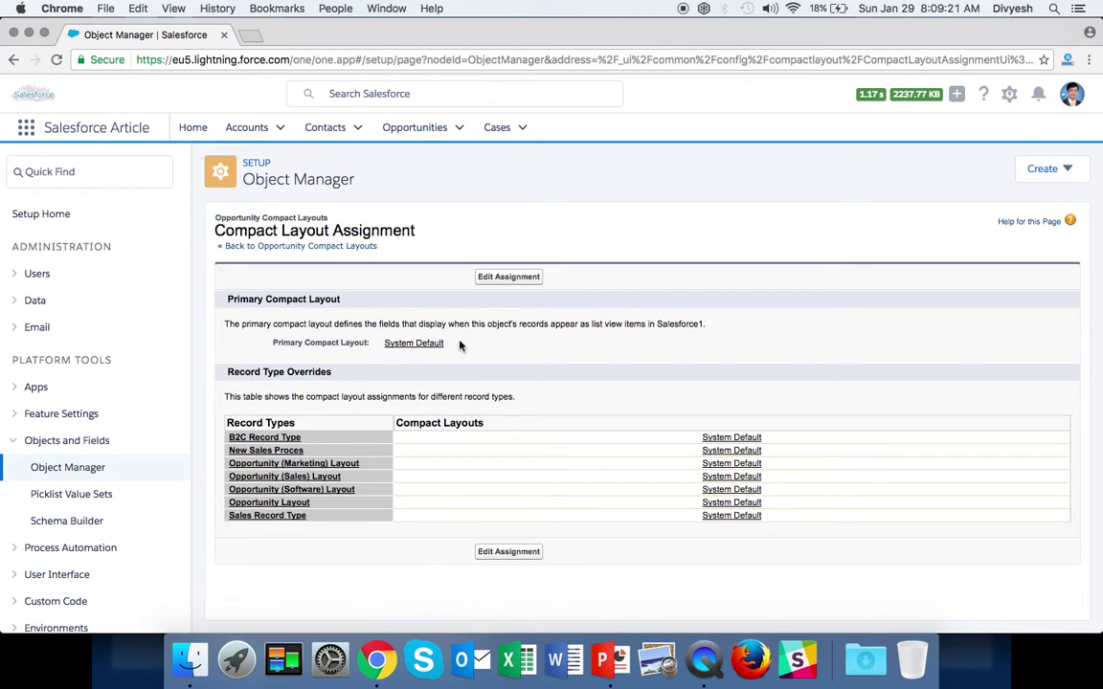
{"action": "left_click", "coordinate": [499, 280]}
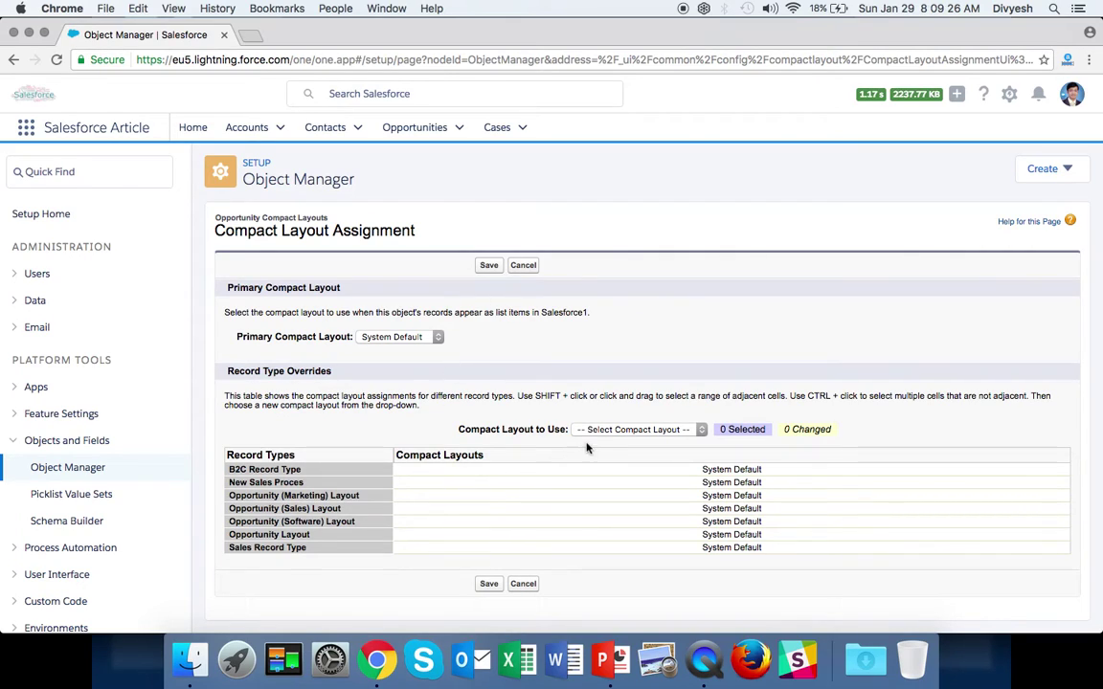
Assign Compact Layout to all record types, from B2C Record Type through Sales Record Type
{"action": "left_click", "coordinate": [626, 476]}
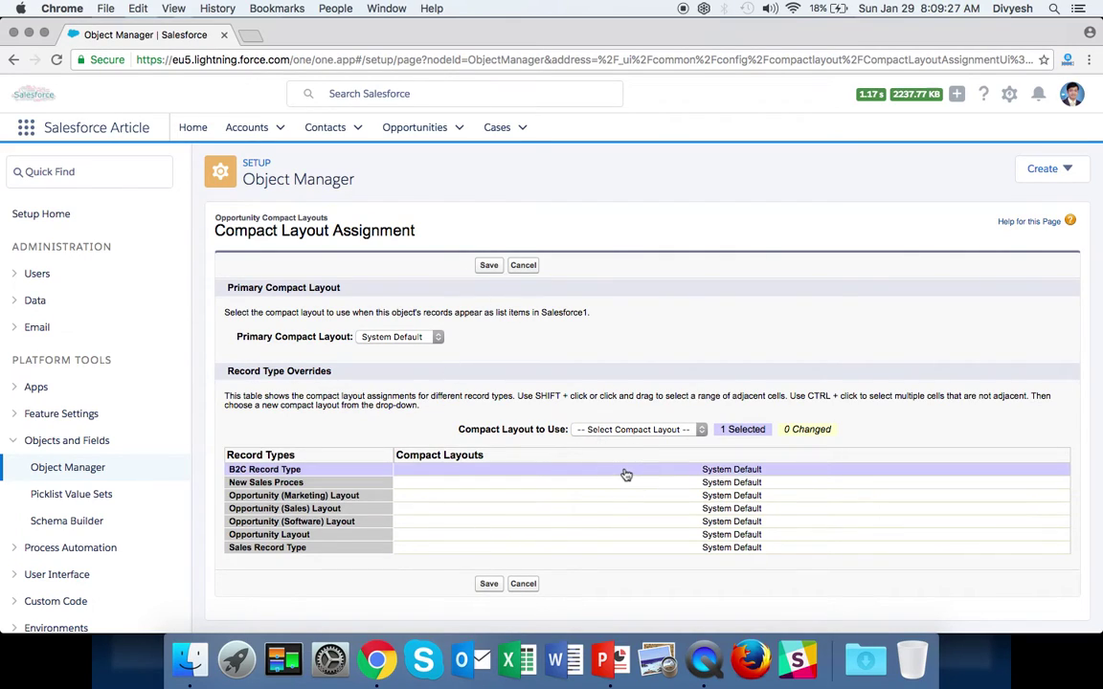
{"action": "left_click", "coordinate": [617, 549], "text": "shift"}
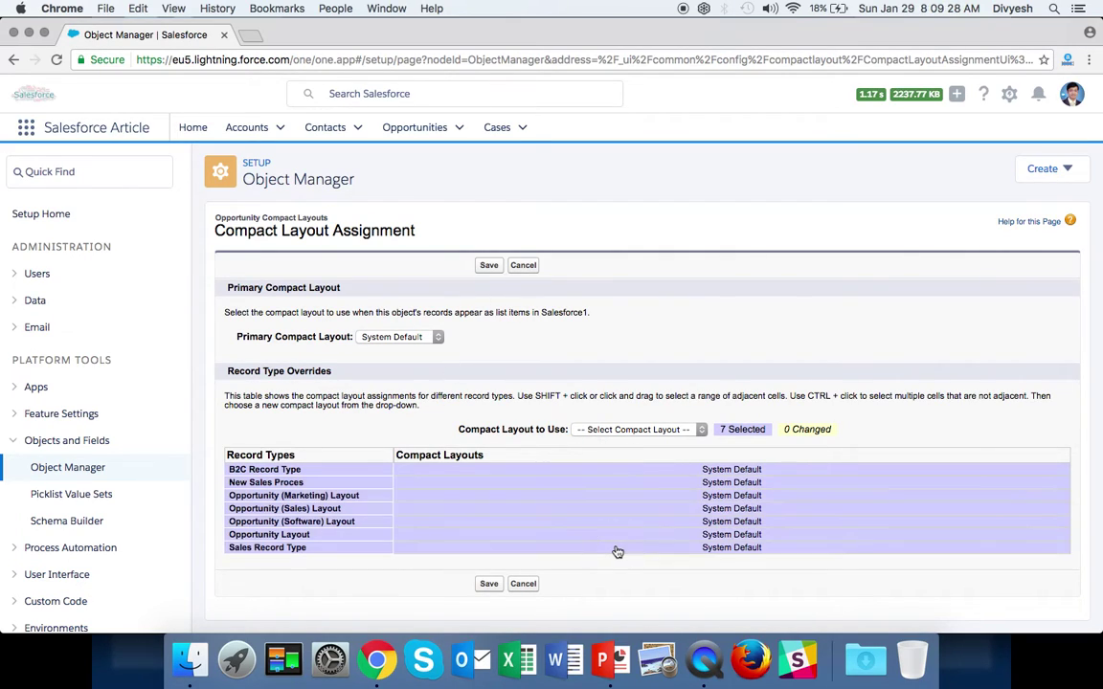
{"action": "left_click", "coordinate": [594, 430]}
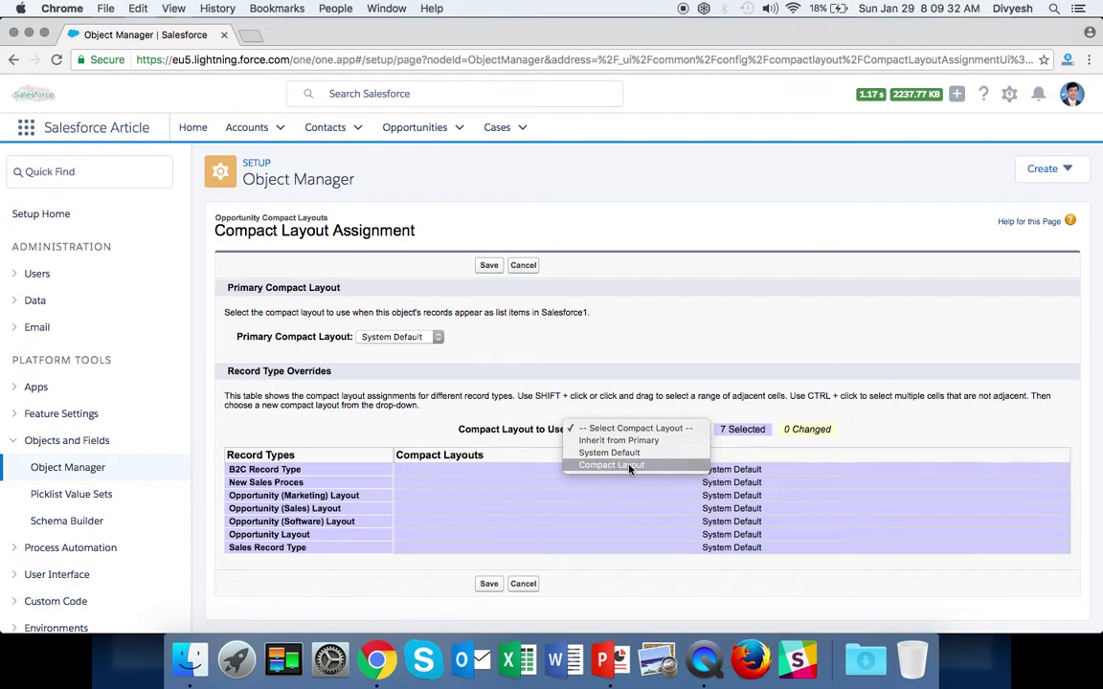
{"action": "left_click", "coordinate": [628, 467]}
Set the primary compact layout to Compact Layout and save the assignment
{"action": "left_click", "coordinate": [392, 336]}
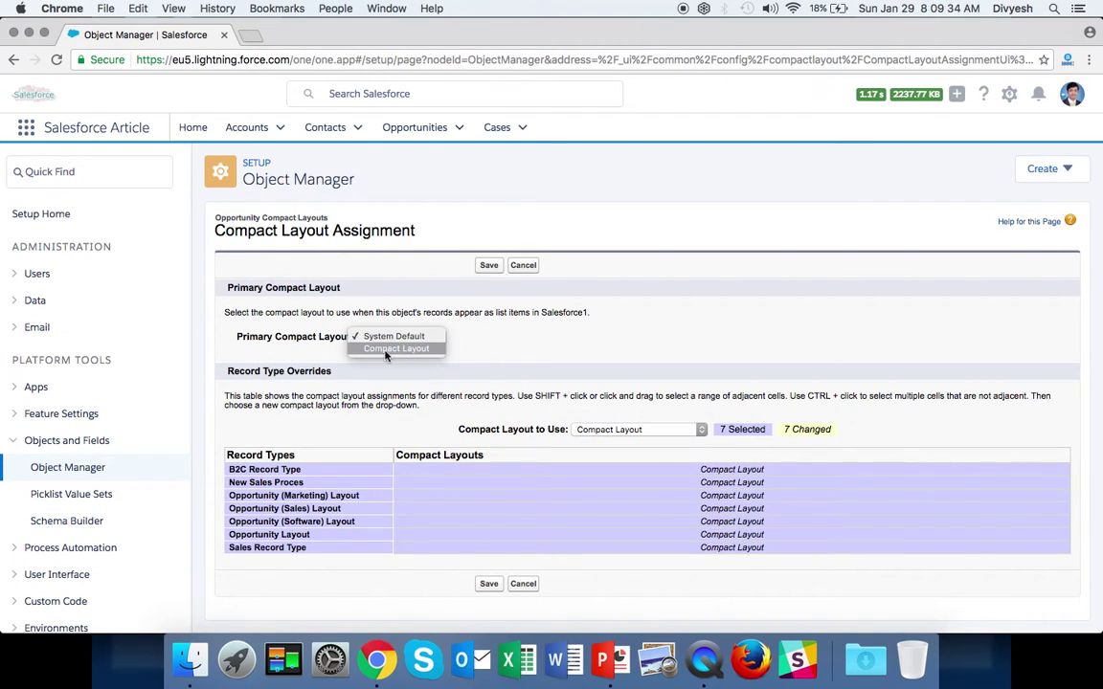
{"action": "left_click", "coordinate": [387, 349]}
{"action": "left_click", "coordinate": [484, 273]}
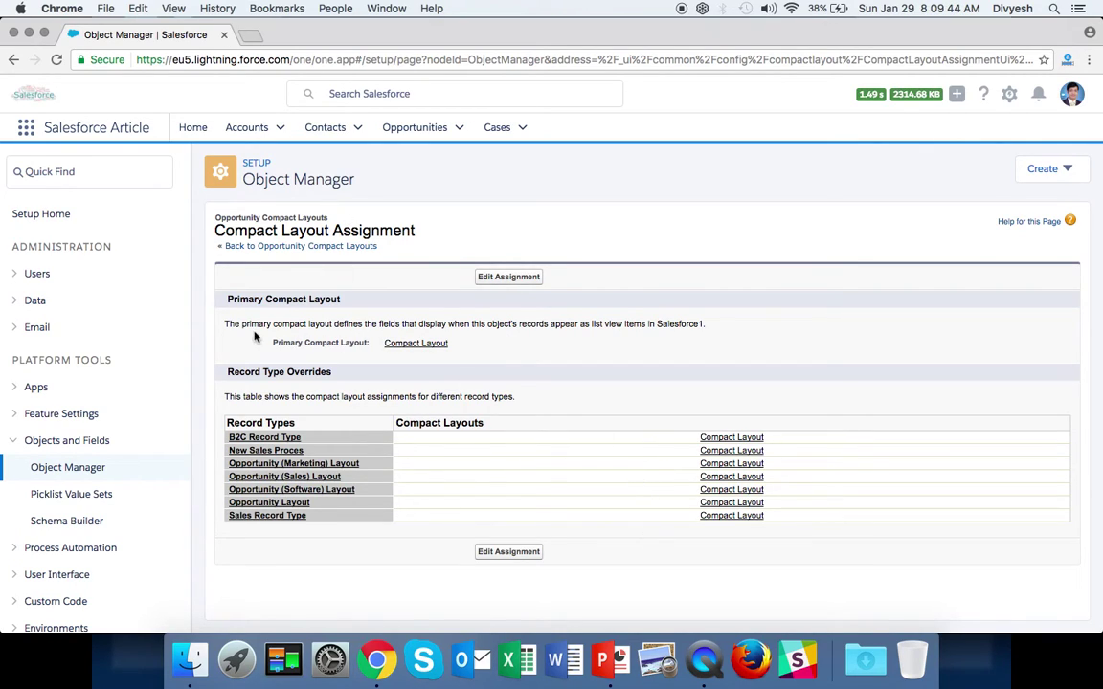
Open the Cold Opportunity record, examine the fields shown in its header, and return to the presentation slides
{"action": "left_click", "coordinate": [417, 129]}
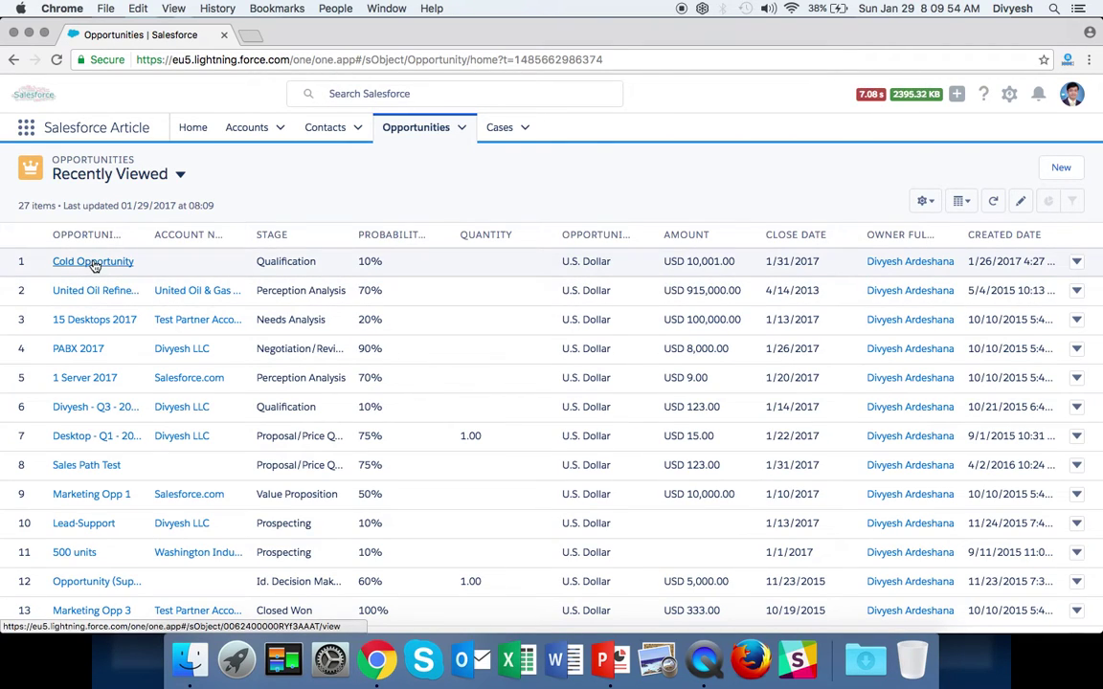
{"action": "left_click", "coordinate": [94, 261]}
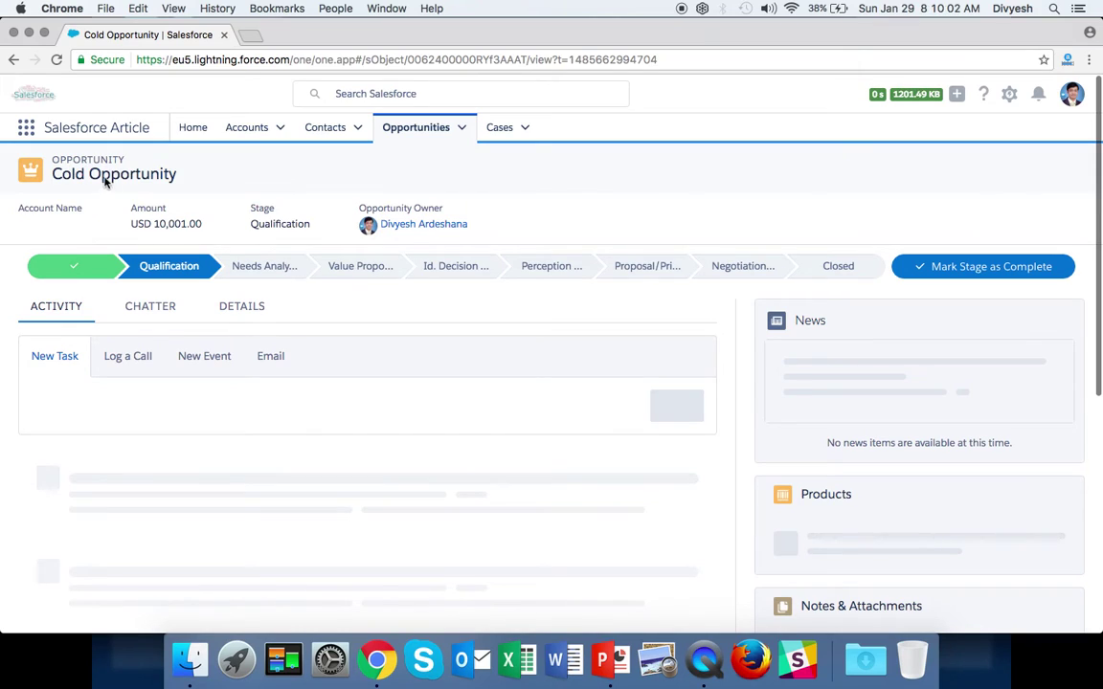
{"action": "mouse_move", "coordinate": [49, 161]}
{"action": "left_mouse_down"}
{"action": "mouse_move", "coordinate": [111, 160]}
{"action": "mouse_move", "coordinate": [192, 182]}
{"action": "left_mouse_up"}
{"action": "left_click", "coordinate": [28, 210]}
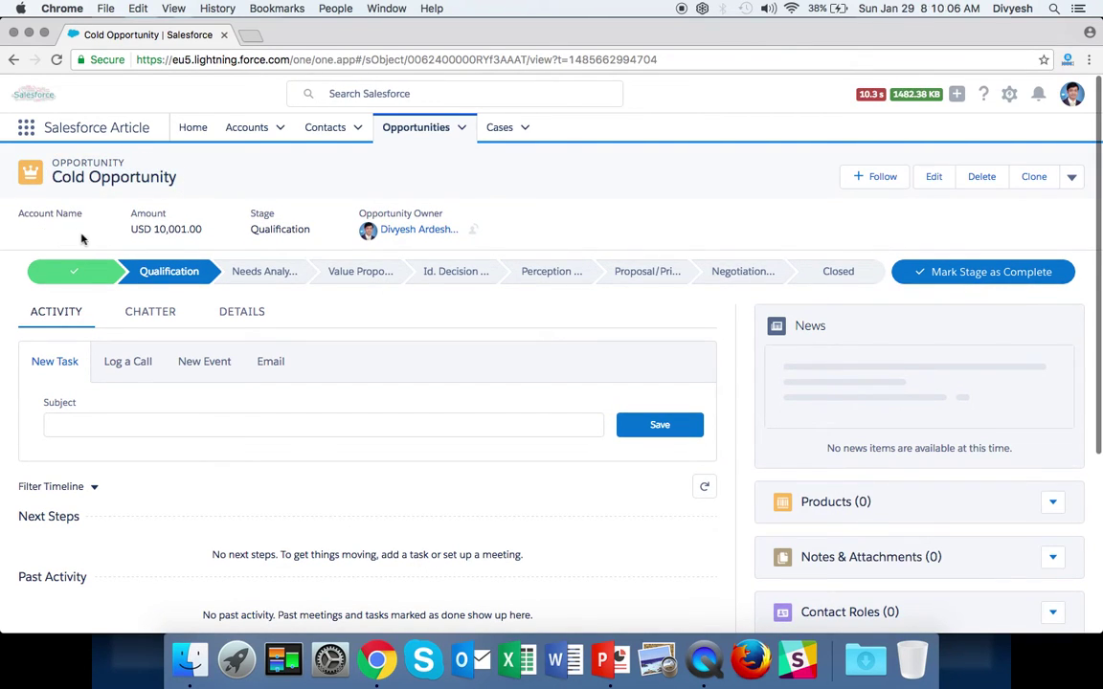
{"action": "left_click", "coordinate": [144, 227]}
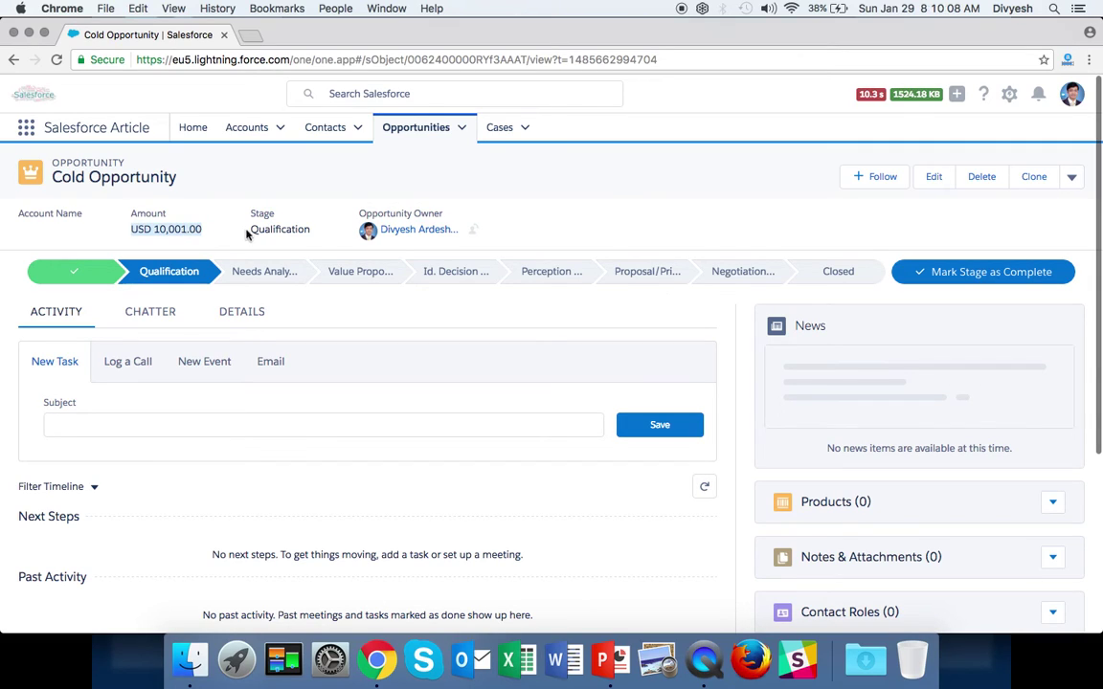
{"action": "left_click_drag", "start_coordinate": [250, 228], "coordinate": [277, 231]}
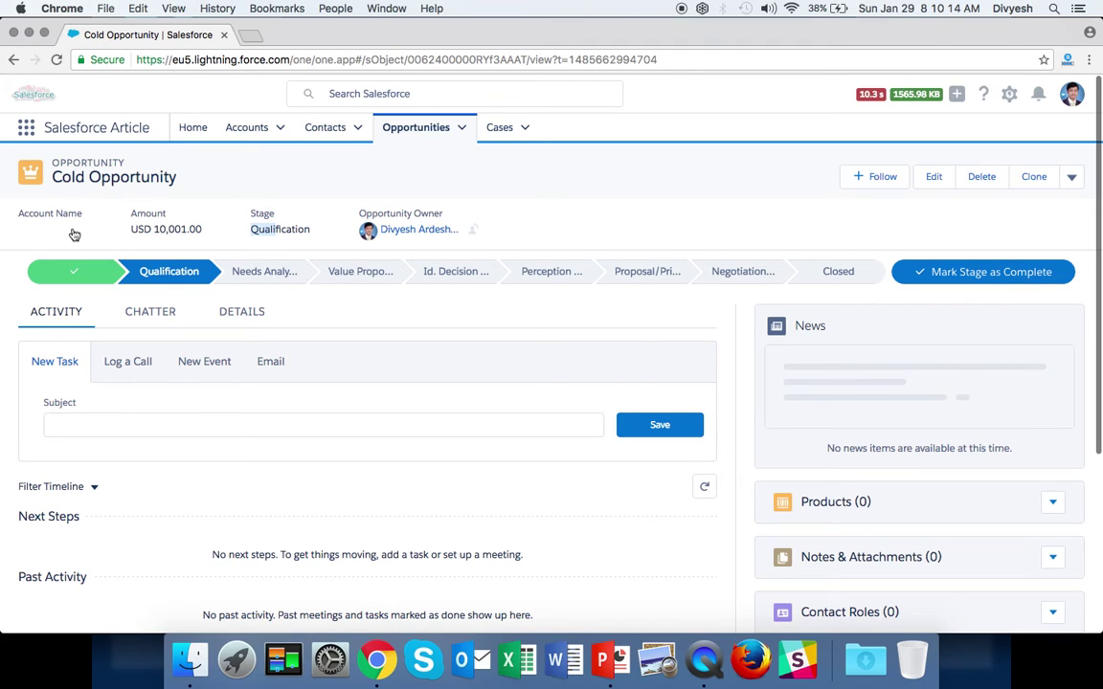
{"action": "key", "text": "super+Tab"}
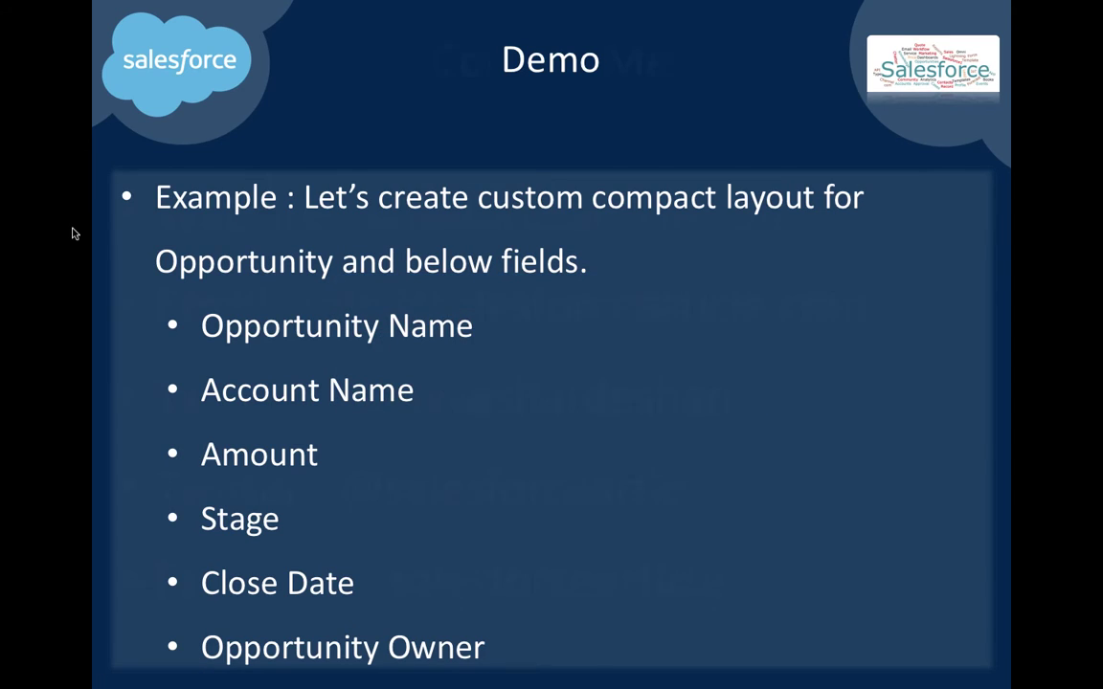